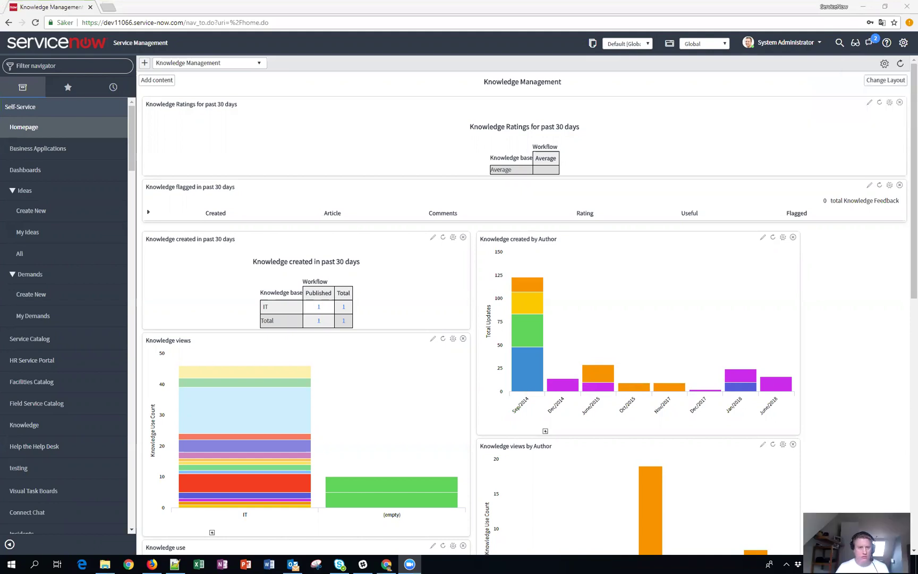
Open sys_template.list and filter the templates to names starting with 'inc'.
mouse_move(541, 282)
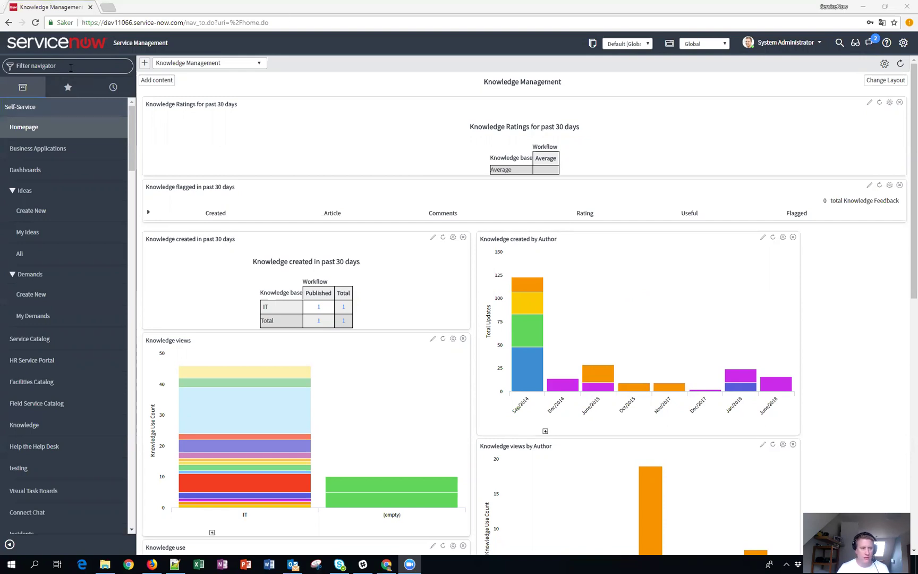
left_click(90, 71)
type("sys_tem")
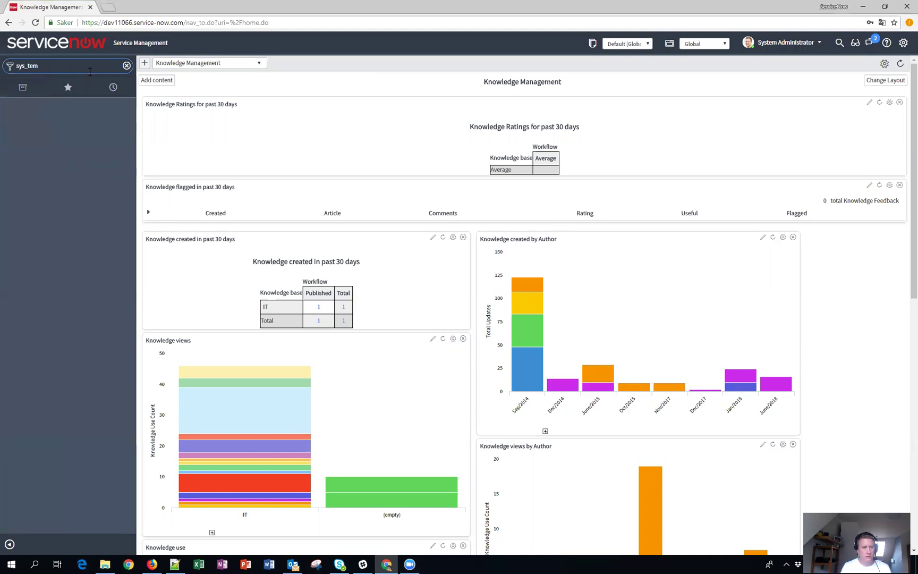
type("plate.list")
key("Return")
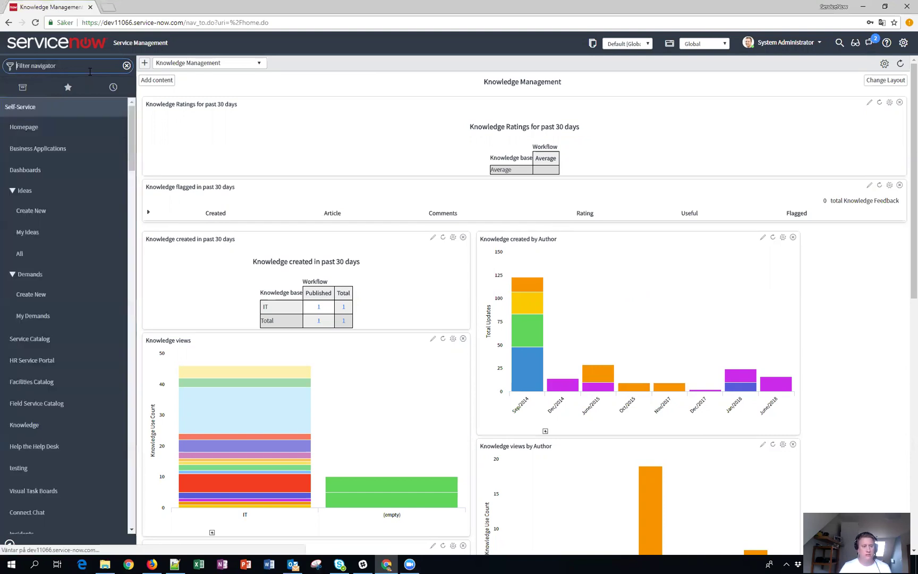
left_click(224, 109)
type("inc")
key("Return")
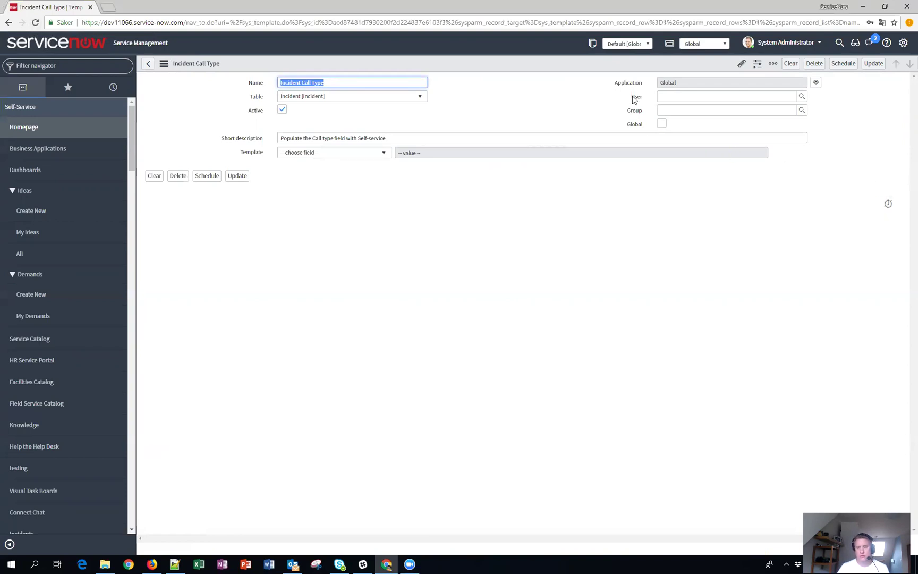
mouse_move(635, 100)
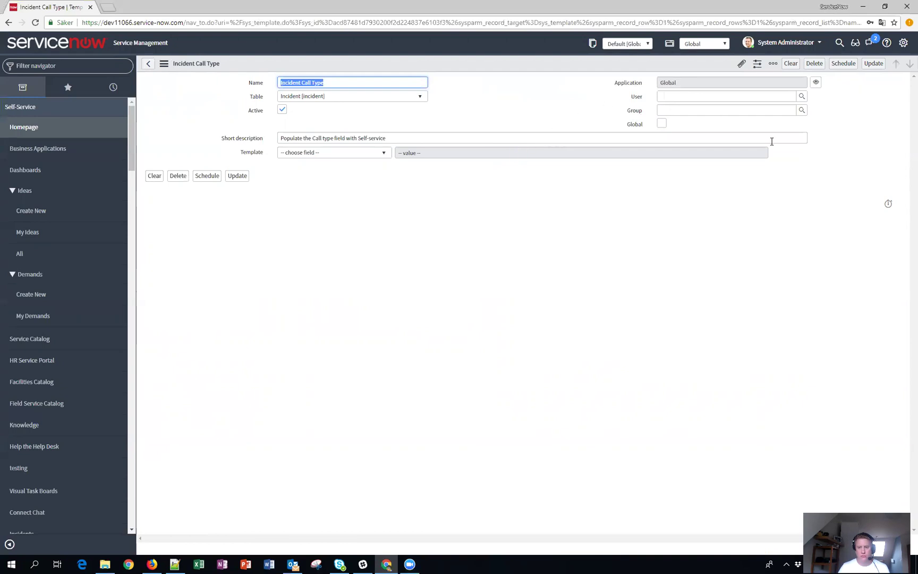
In Form Layout, add Roles, move it up under Global, and save the layout.
right_click(532, 64)
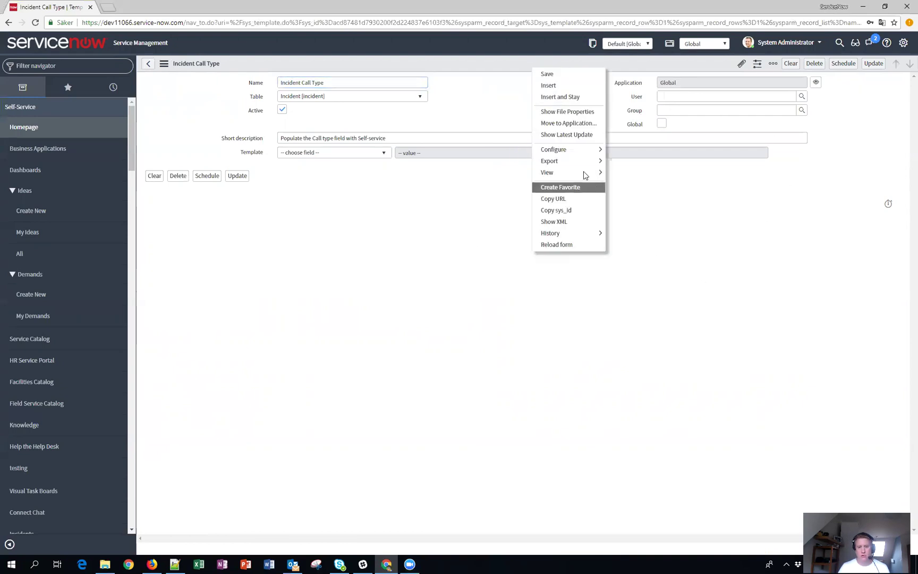
mouse_move(584, 149)
left_click(637, 161)
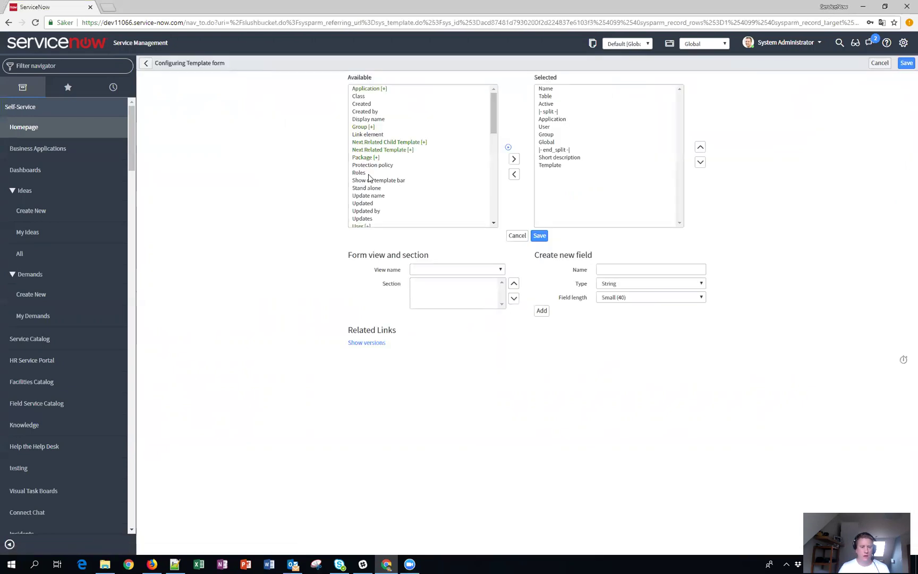
double_click(364, 172)
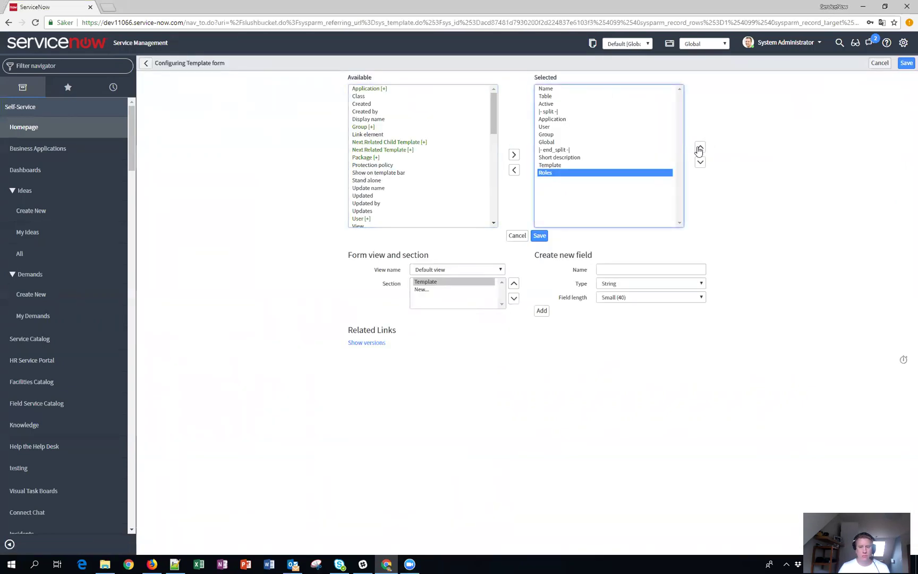
left_click(700, 147)
left_click(700, 148)
left_click(700, 148)
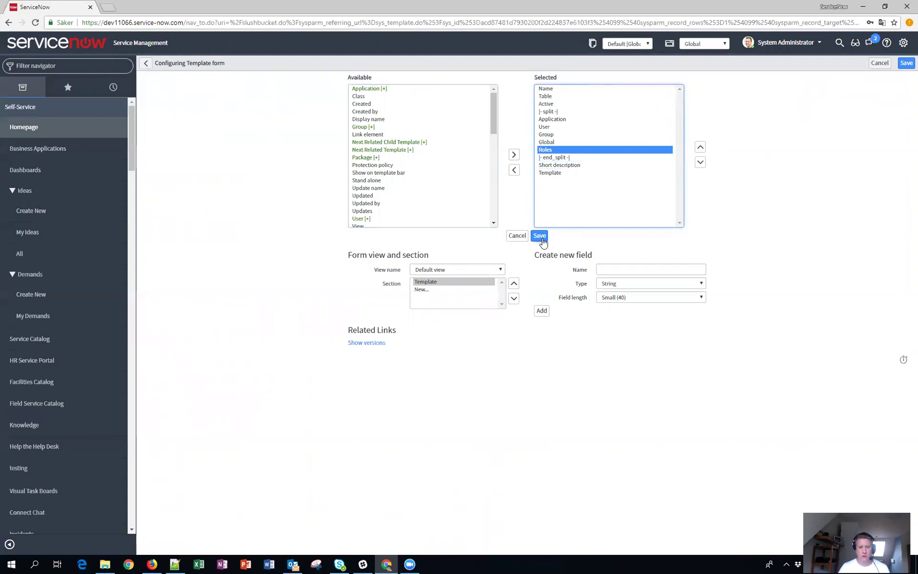
left_click(540, 237)
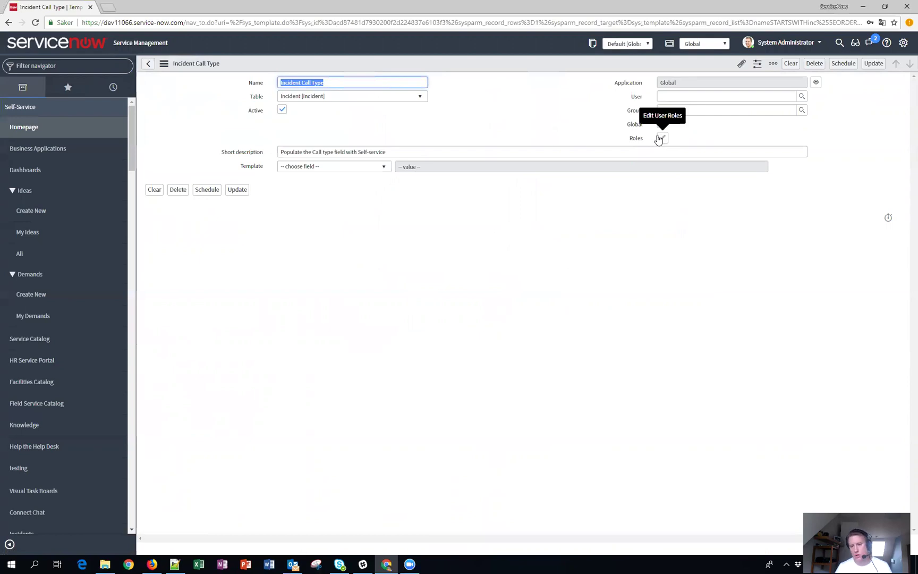
Add template_role_goran to the Incident Call Type template's Roles and save the record.
left_click(662, 140)
left_click(438, 129)
type("template")
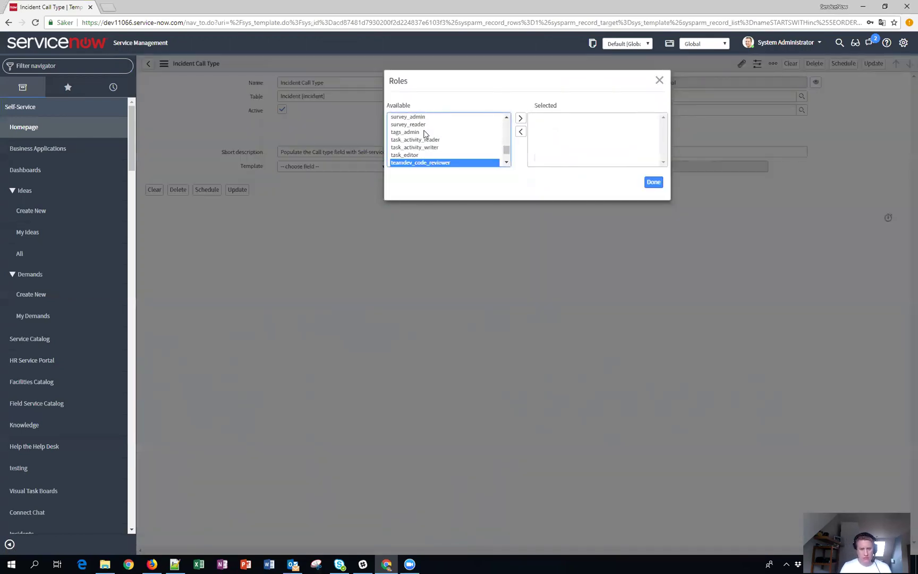
key("Down")
key("Down")
key("Down")
key("Down")
key("Down")
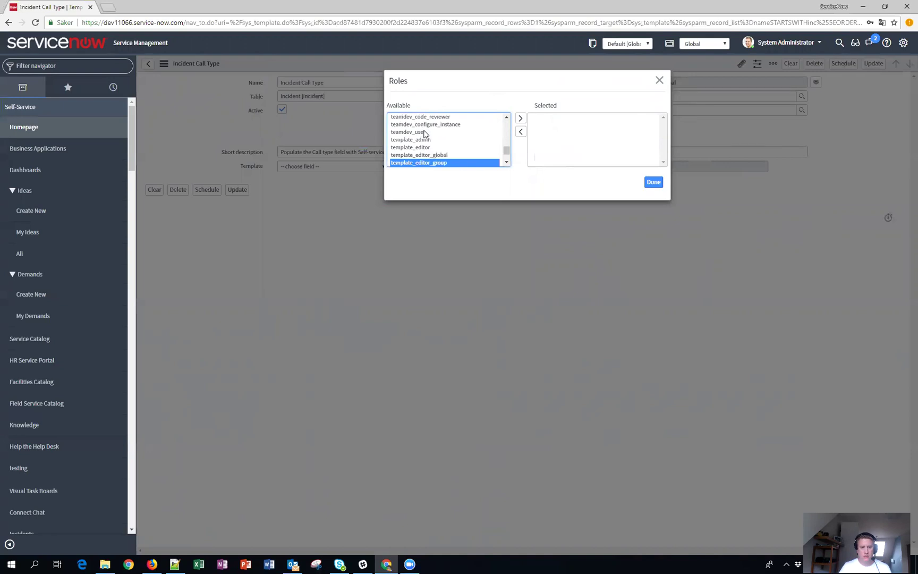
key("Up")
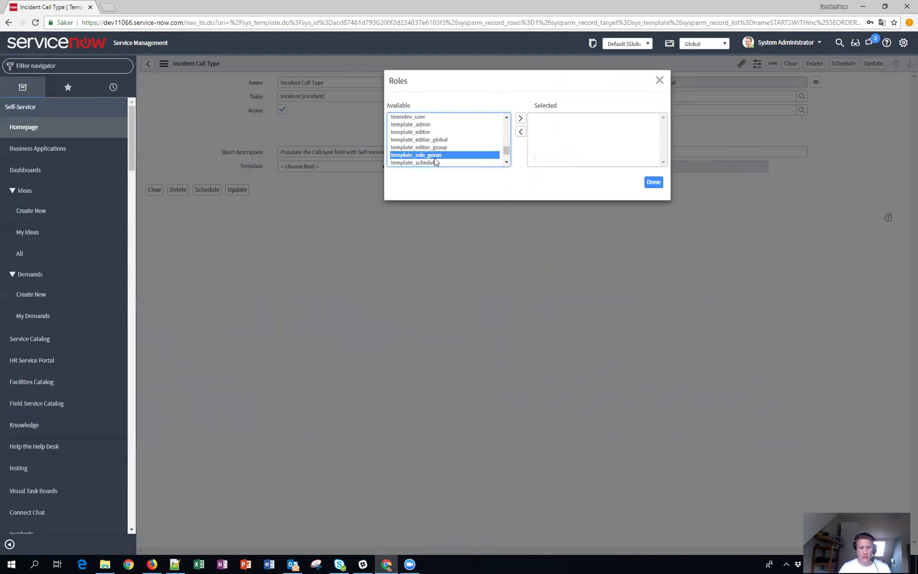
double_click(436, 155)
left_click(654, 182)
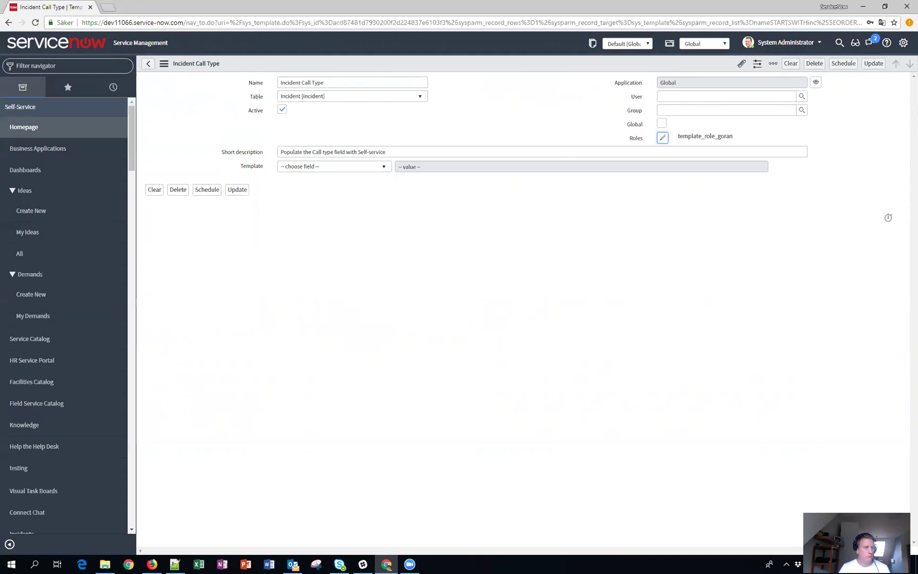
right_click(513, 64)
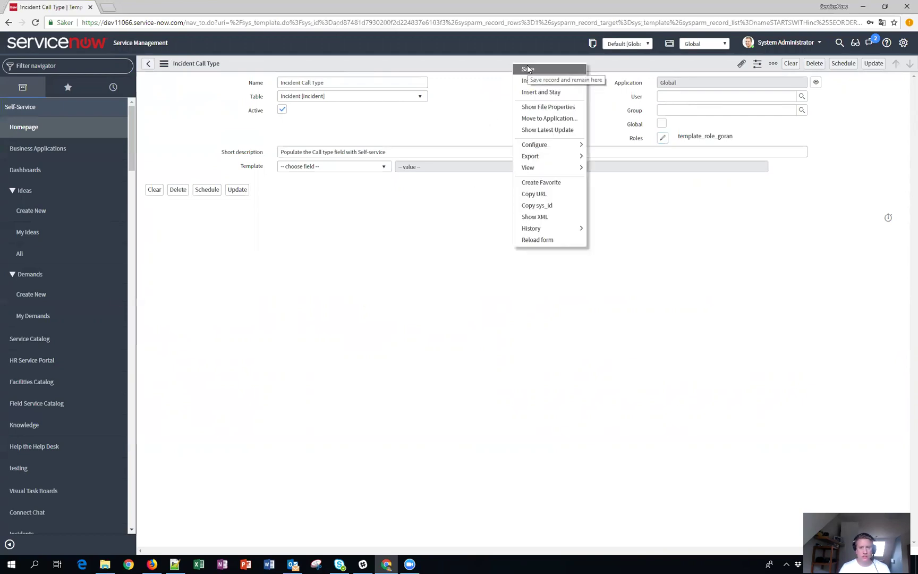
left_click(527, 69)
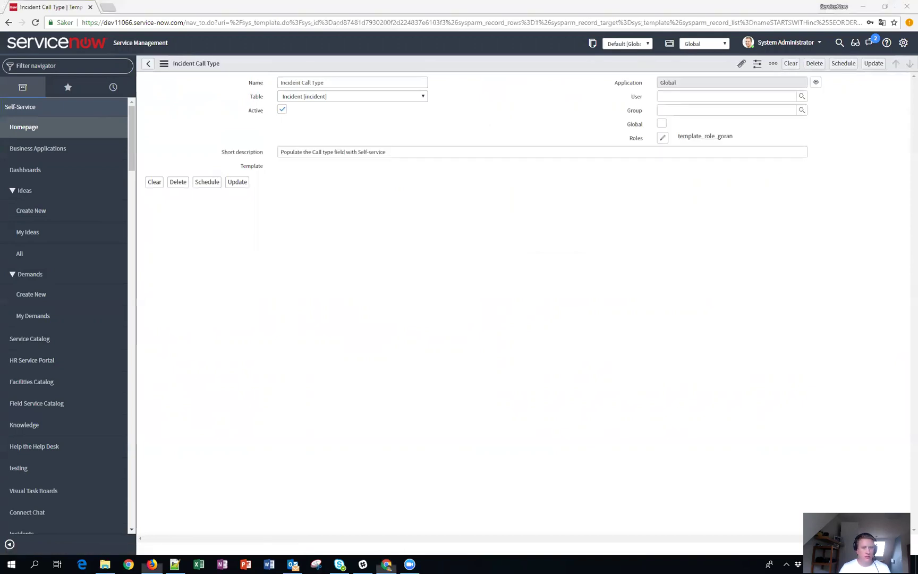
Log the test user into the private portal window, close it, and show navigator History.
key("alt+Tab")
left_click(234, 336)
type("beth.anglin")
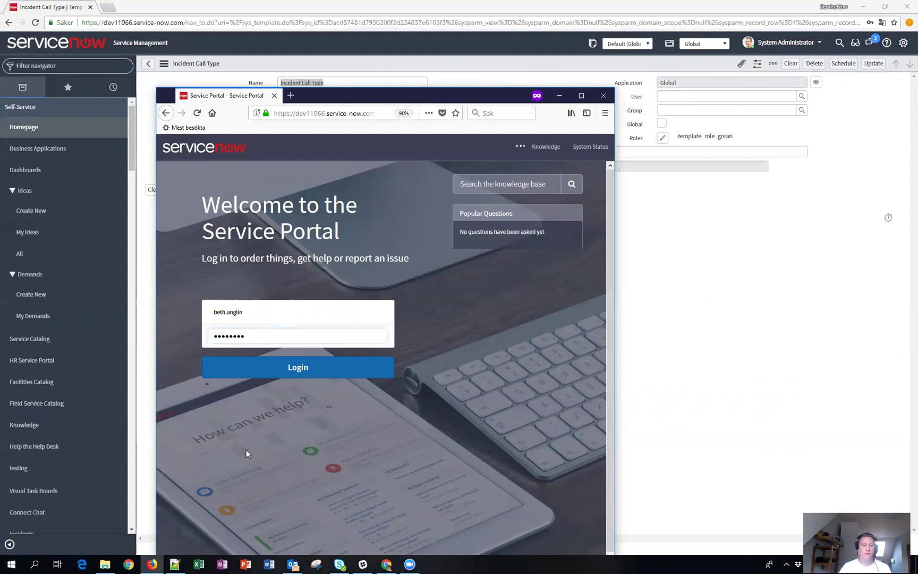
key("Return")
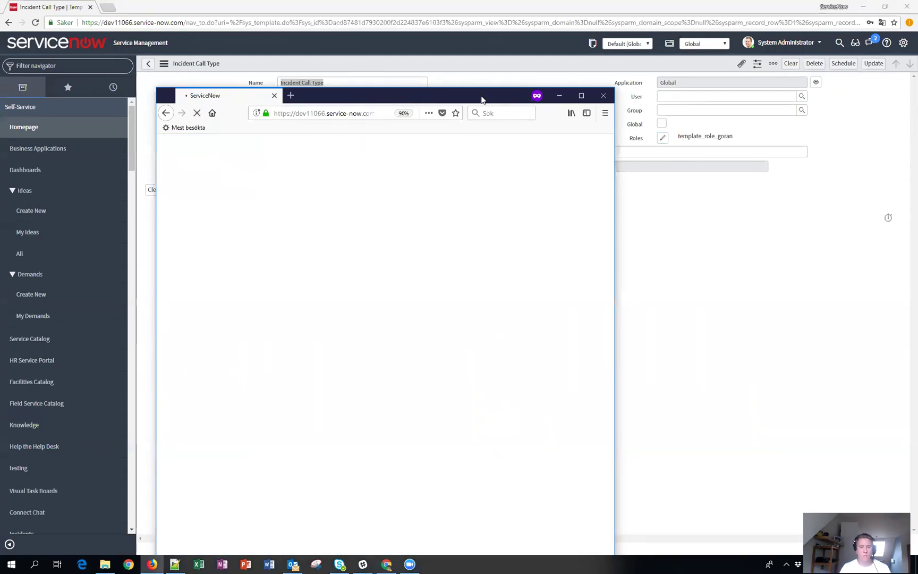
key("alt+Tab")
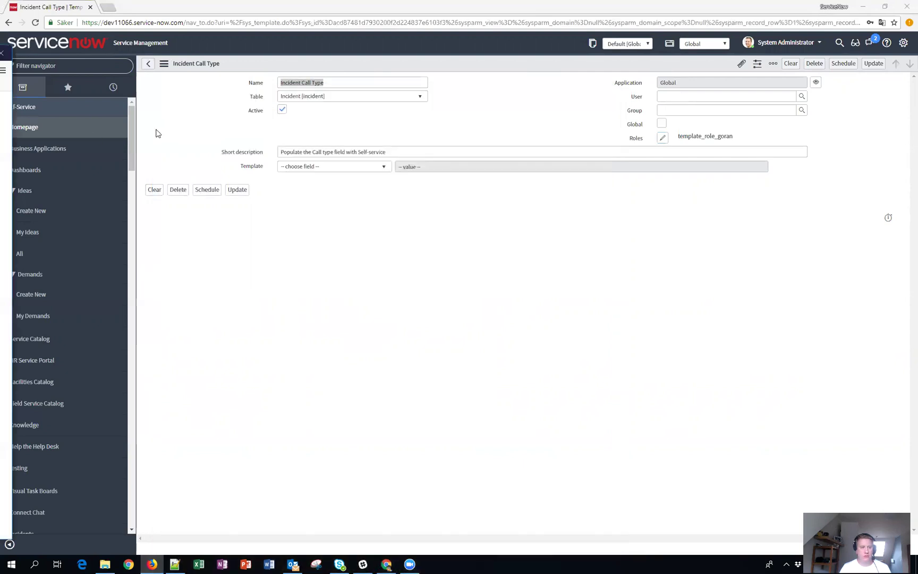
left_click(114, 88)
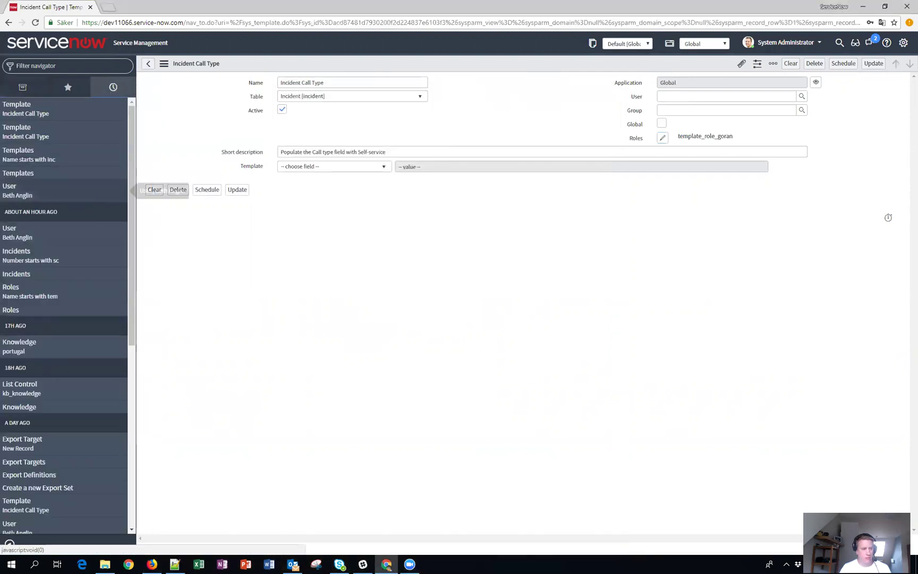
Open the test user's record from History in a new tab.
right_click(15, 193)
left_click(32, 197)
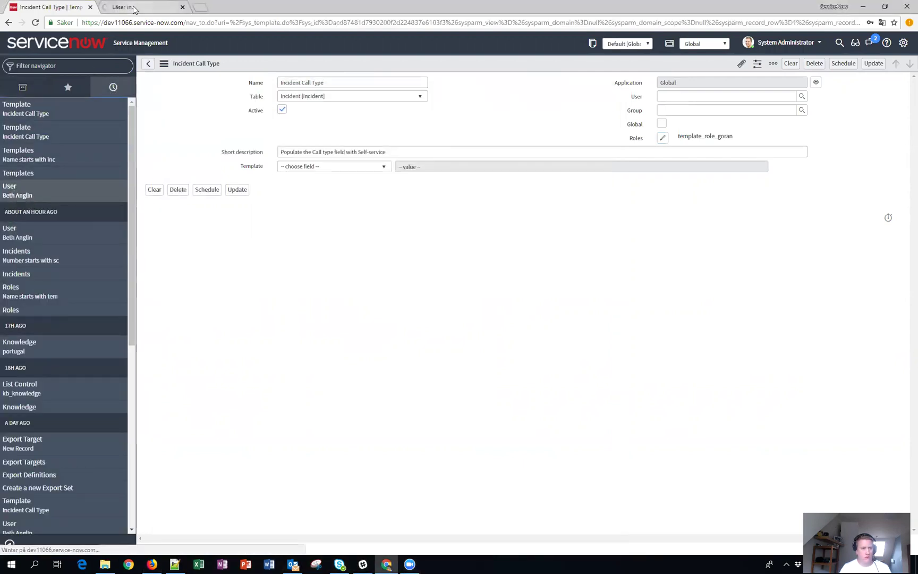
left_click(134, 9)
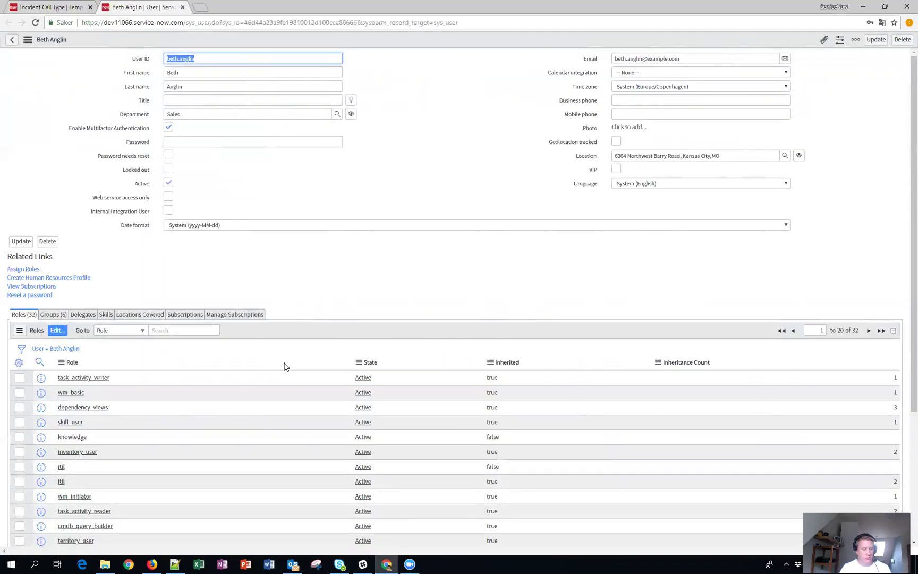
Add template_role_goran to the user's roles via a 'template' search and save.
left_click(58, 335)
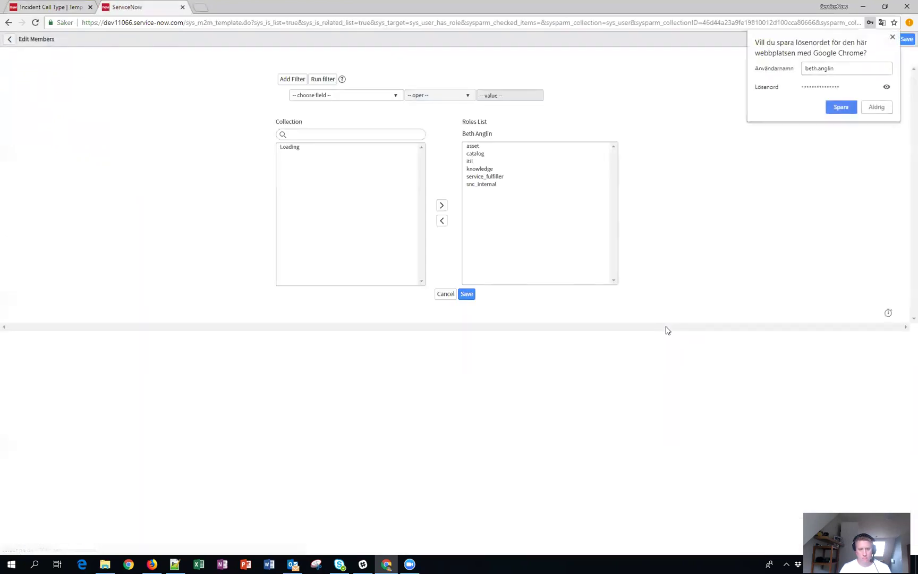
left_click(295, 134)
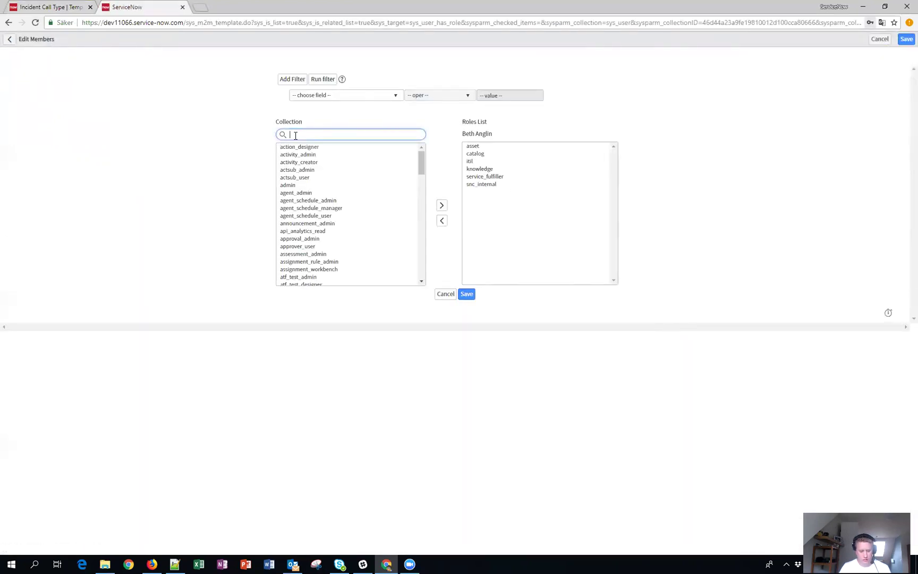
type("temaplte")
double_click(302, 135)
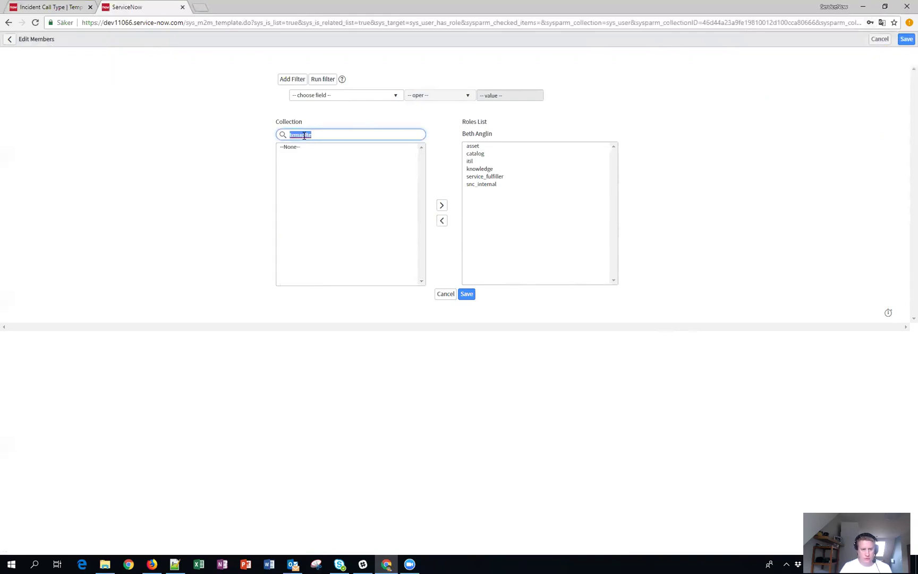
type("template")
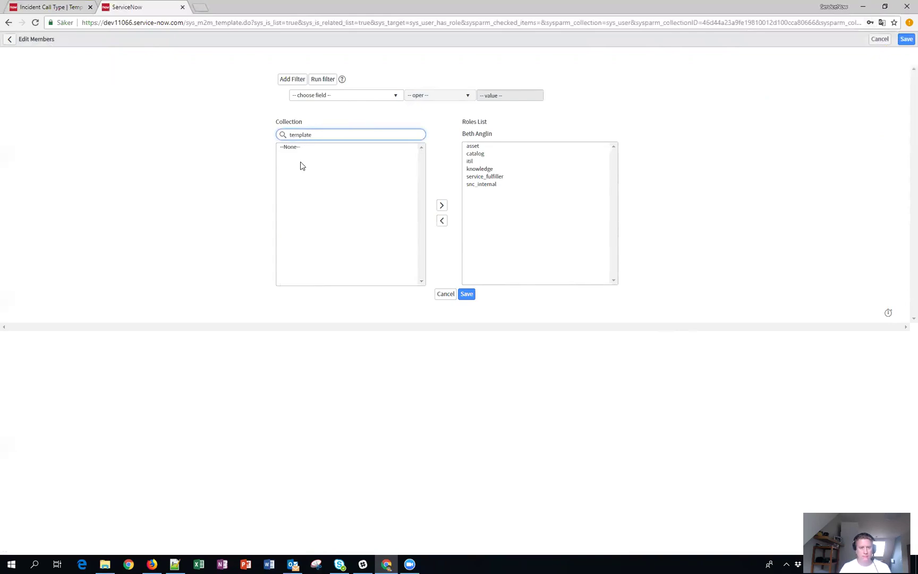
left_click(313, 178)
double_click(312, 178)
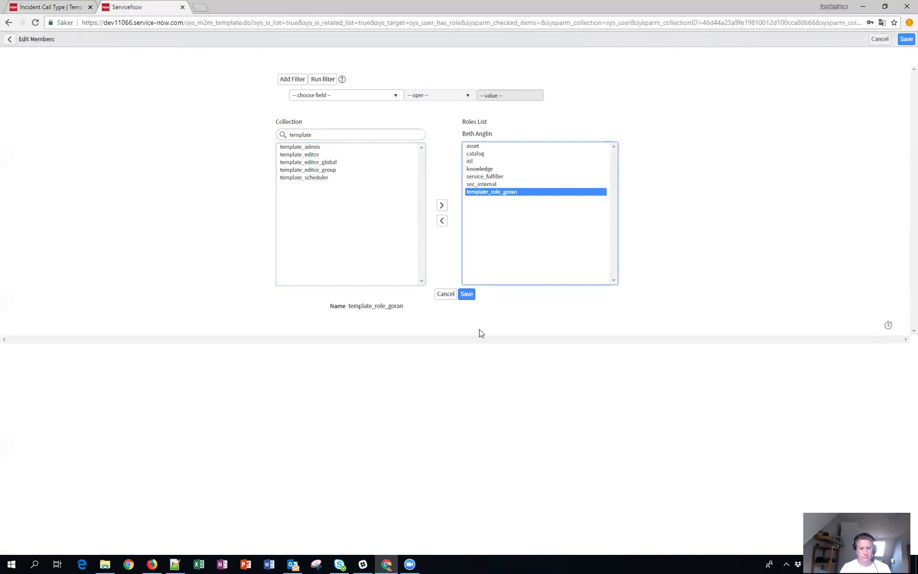
left_click(462, 293)
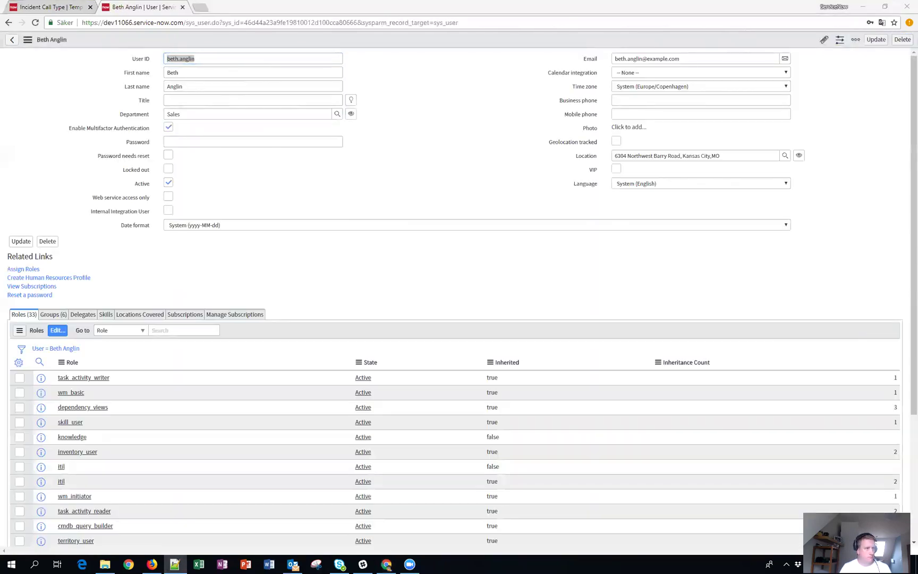
Maximize the test user's browser window and log out.
left_click(152, 564)
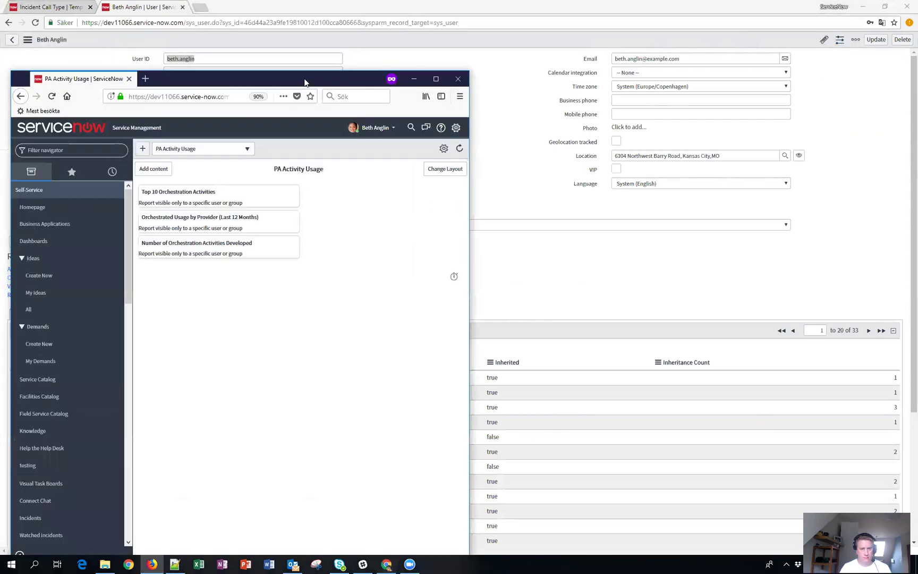
left_click(432, 79)
left_click(824, 57)
left_click(815, 84)
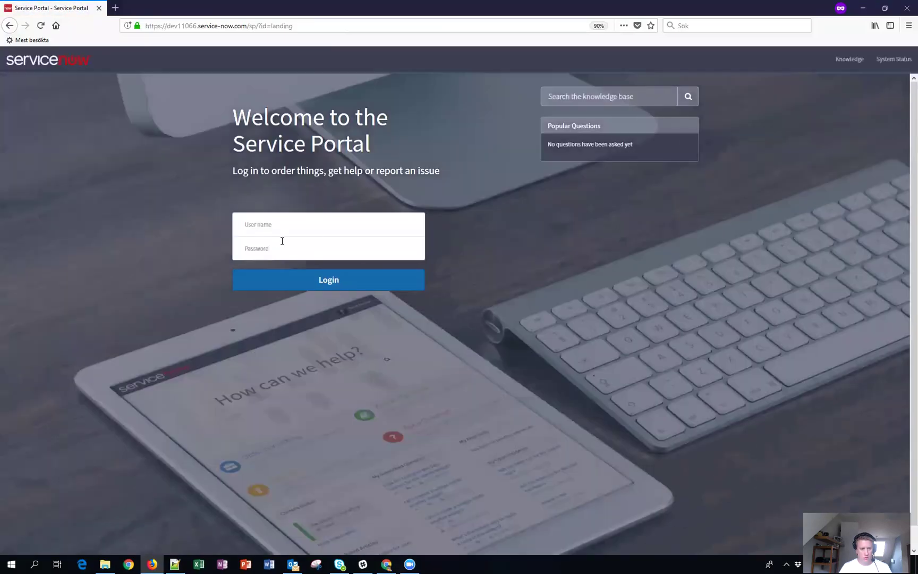
Log back in on the portal with the test user's user name and password.
left_click(277, 226)
type("beth.a")
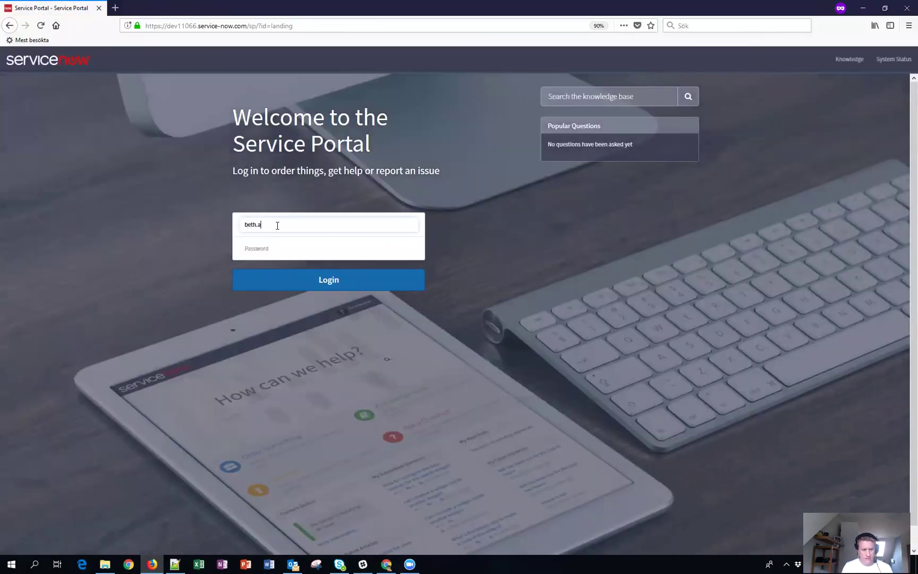
type("nglin")
key("Tab")
type("••")
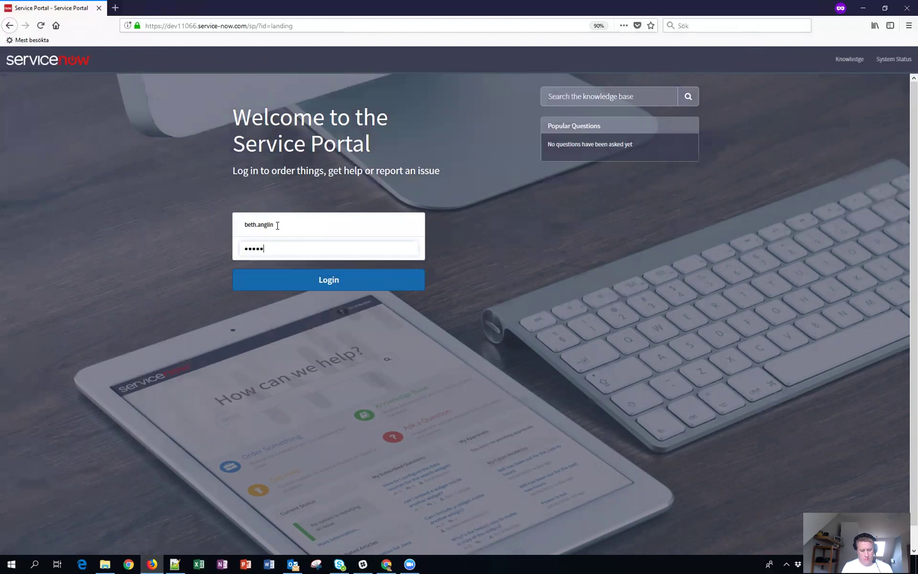
key("Return")
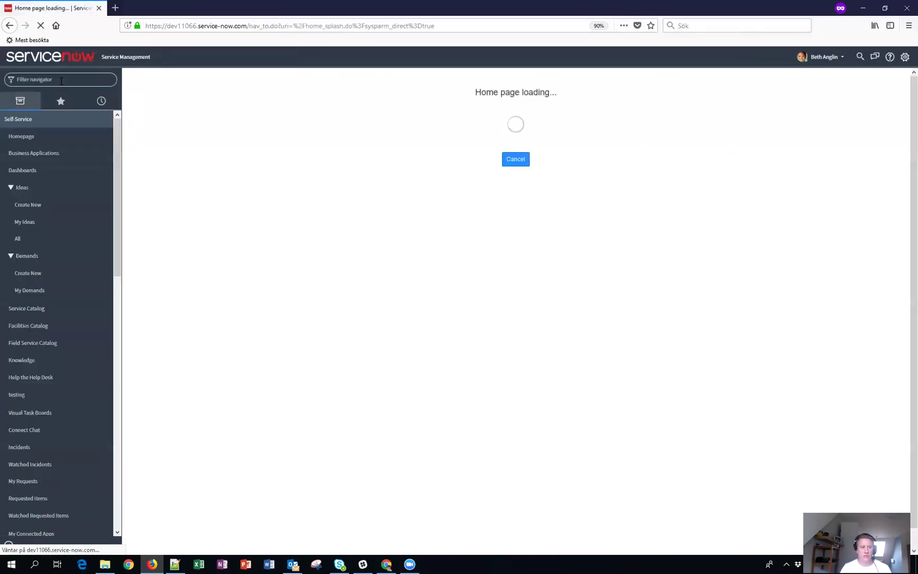
Open incident INC0010106 from the Incidents list as the test user.
type("incident.list")
key("Return")
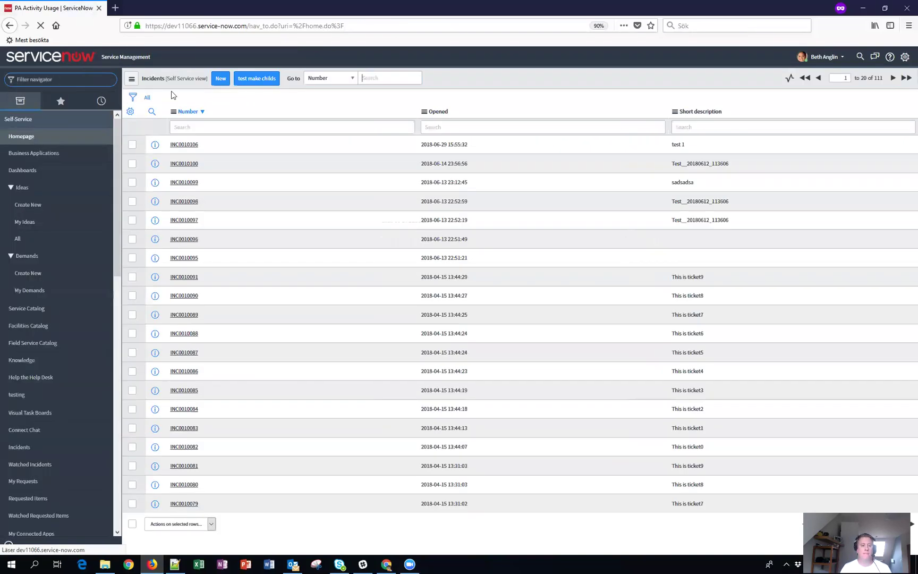
left_click(184, 145)
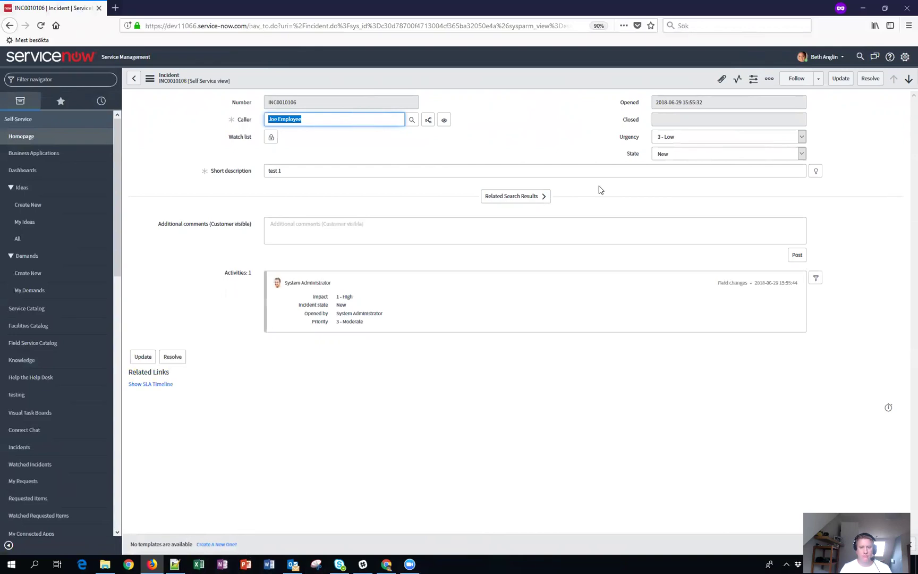
Tick Global on the Incident Call Type template and save the record.
left_click(862, 8)
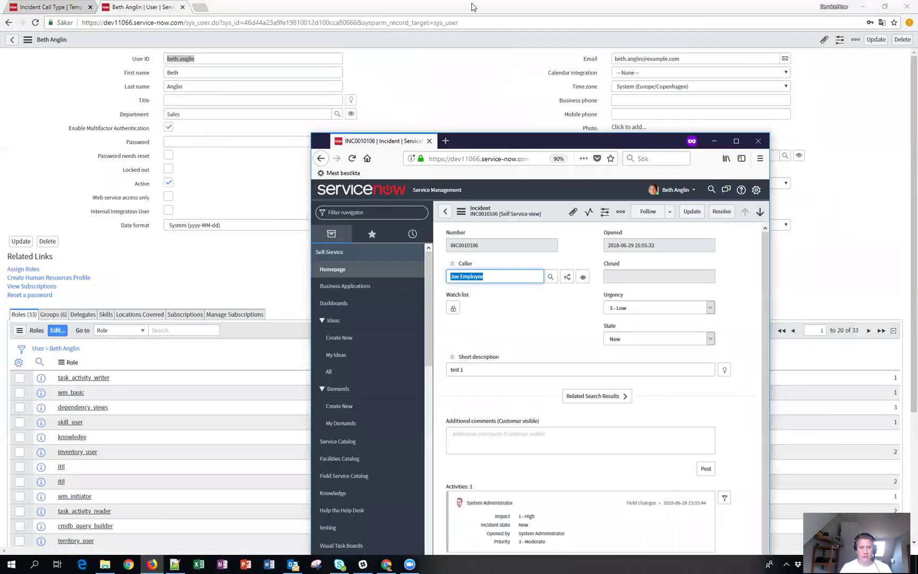
left_click(50, 7)
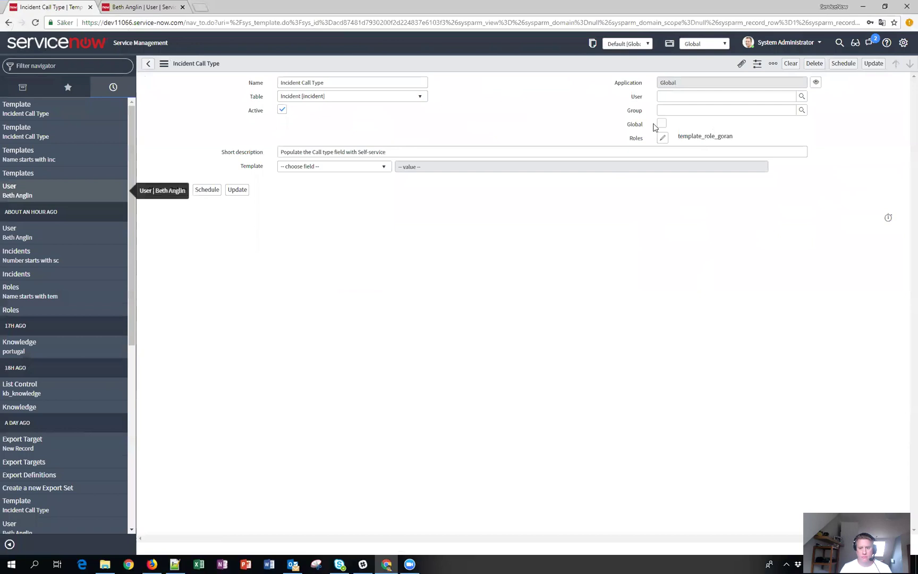
left_click(662, 123)
right_click(538, 69)
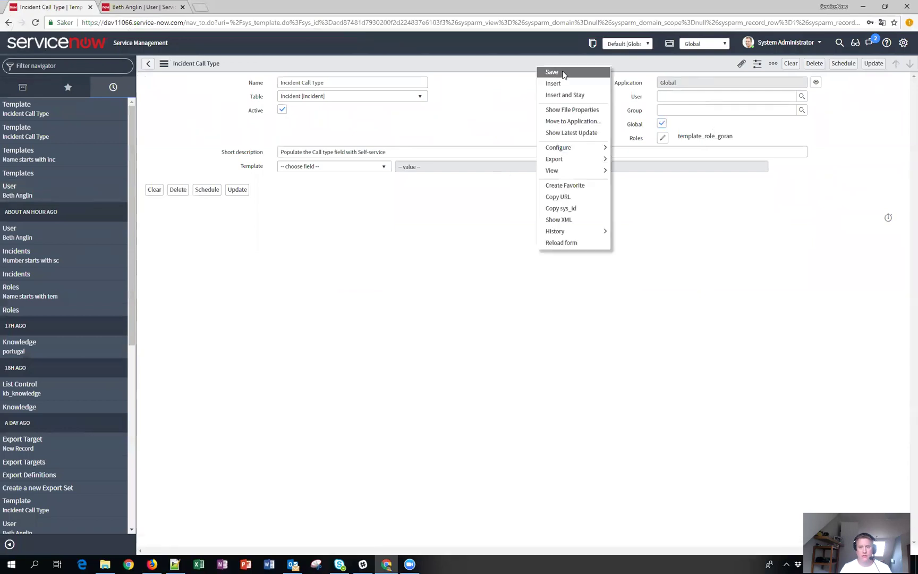
left_click(592, 102)
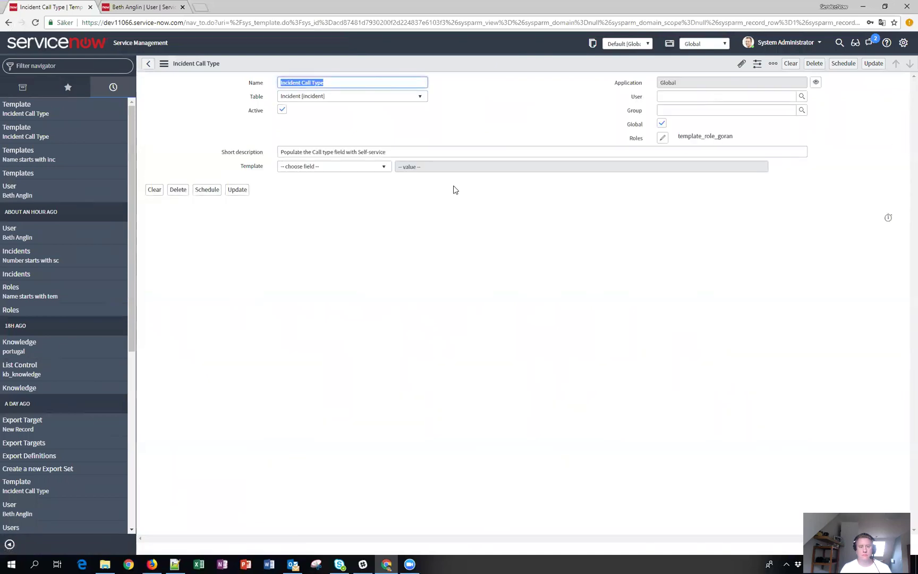
key("alt+Tab")
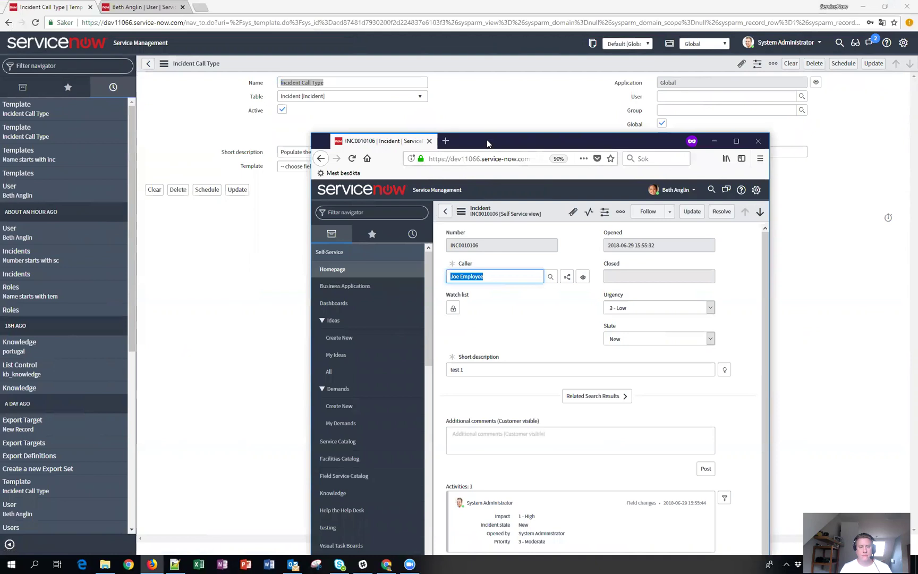
Reload INC0010106 to see Incident Call Type under Templates, then return to the template.
double_click(487, 139)
left_click(41, 25)
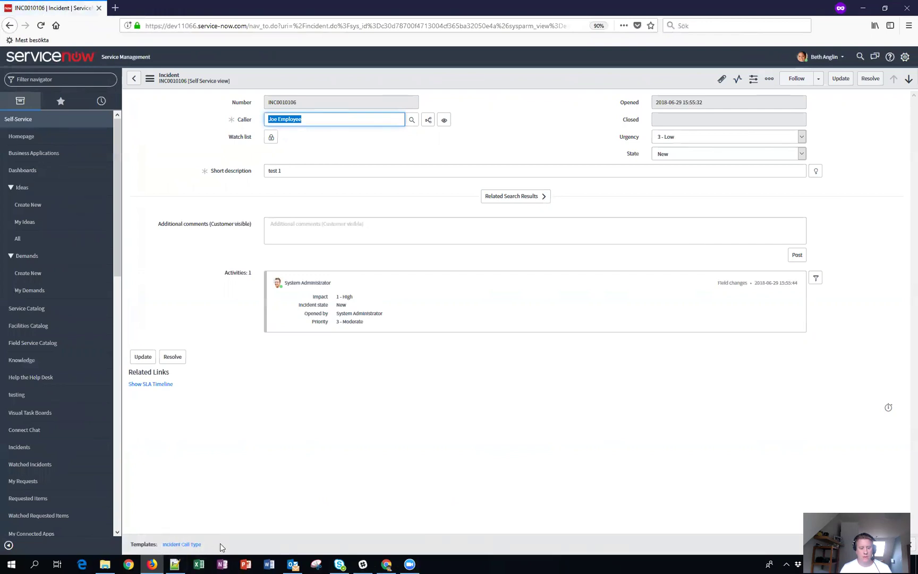
double_click(467, 11)
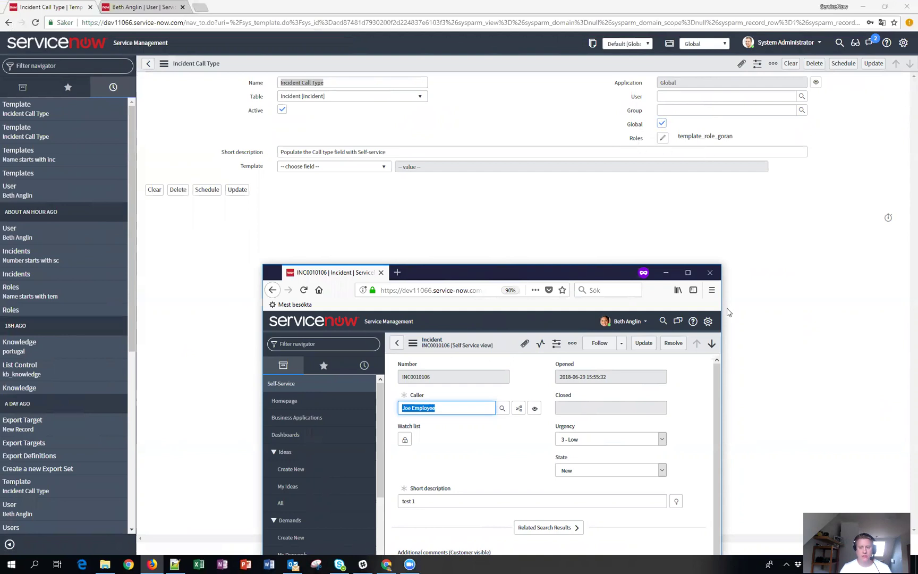
left_click_drag(589, 274, 547, 149)
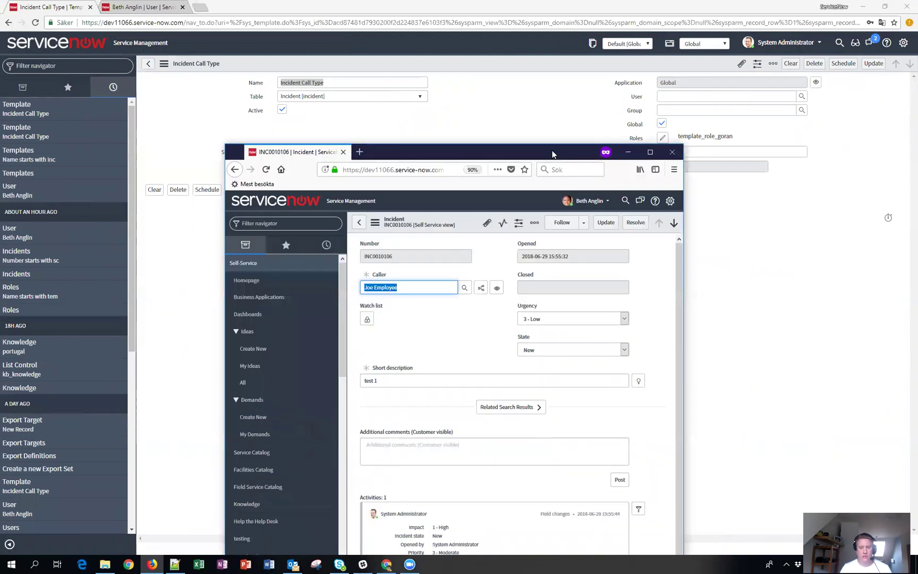
left_click(490, 117)
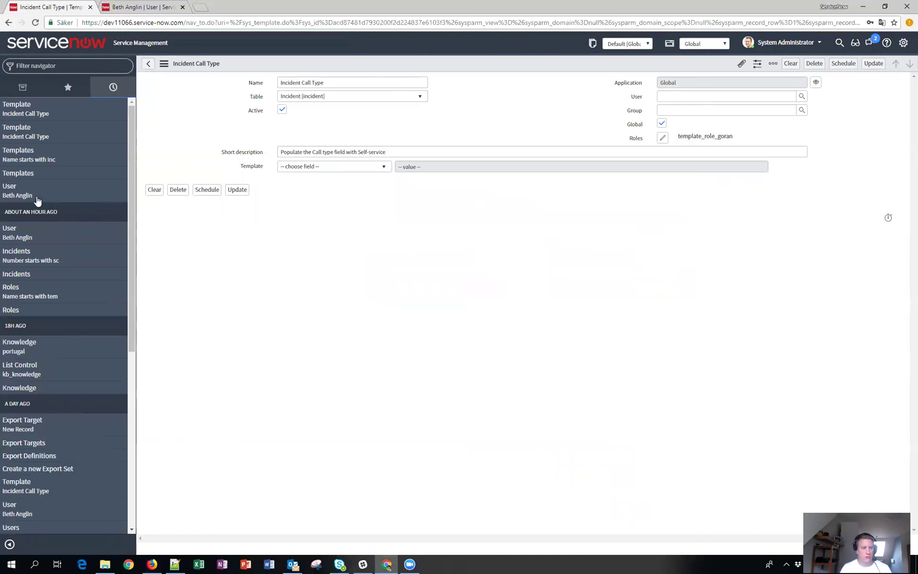
Remove template_role_goran from the test user's roles and save.
left_click(134, 7)
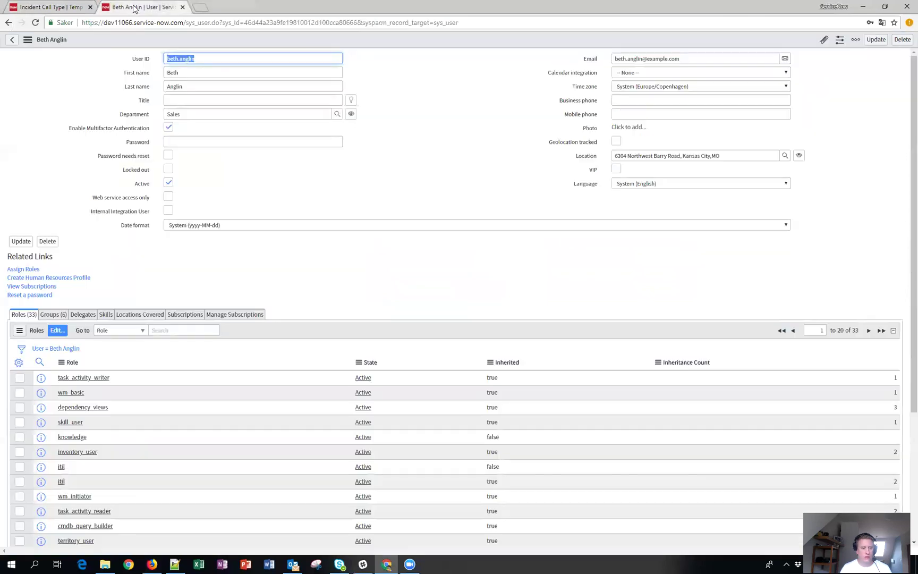
left_click(57, 329)
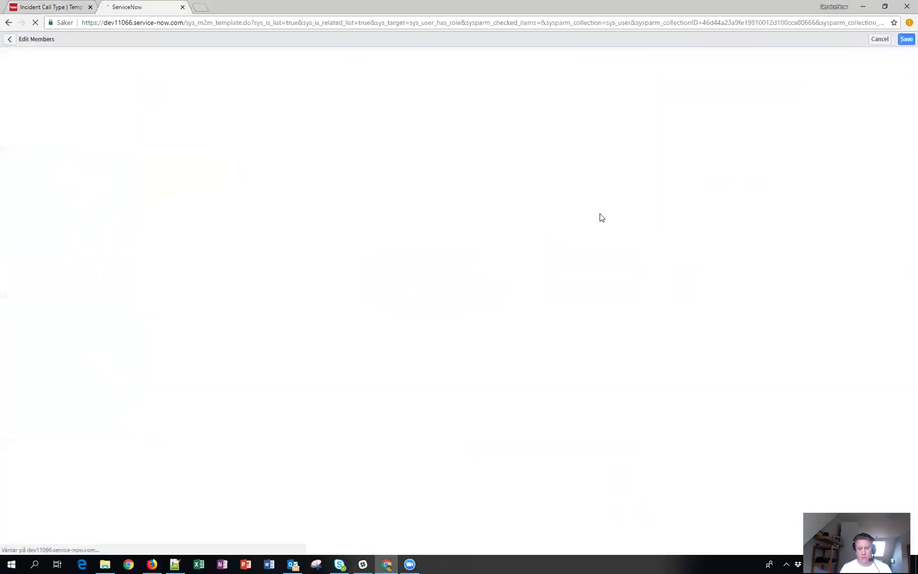
left_click(499, 194)
double_click(499, 193)
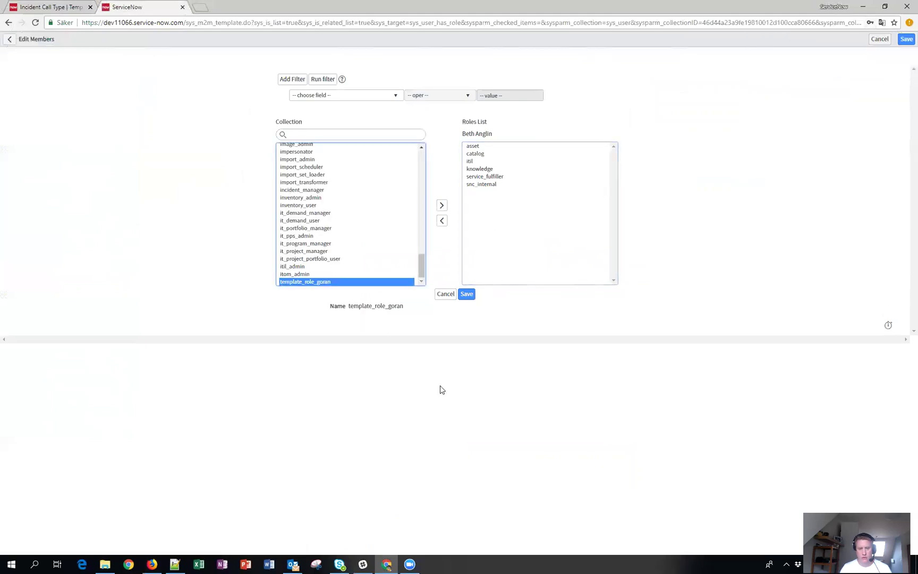
left_click(465, 294)
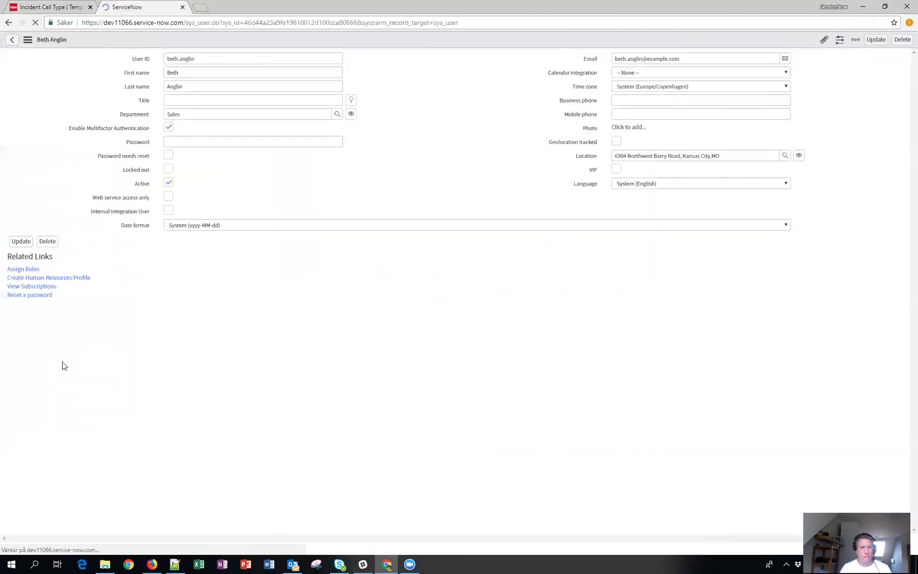
Log the test user out in the incident browser window.
key("alt+Tab")
left_click(594, 205)
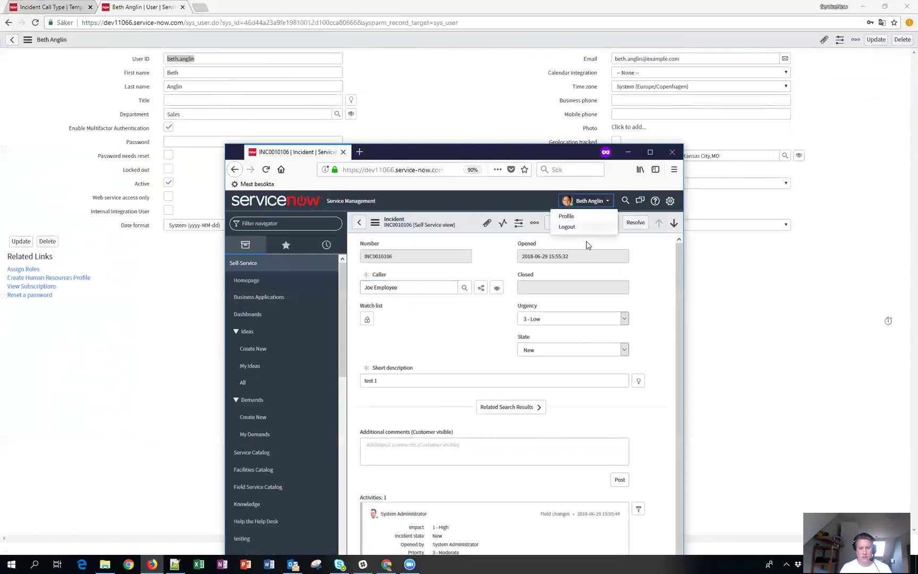
left_click(564, 233)
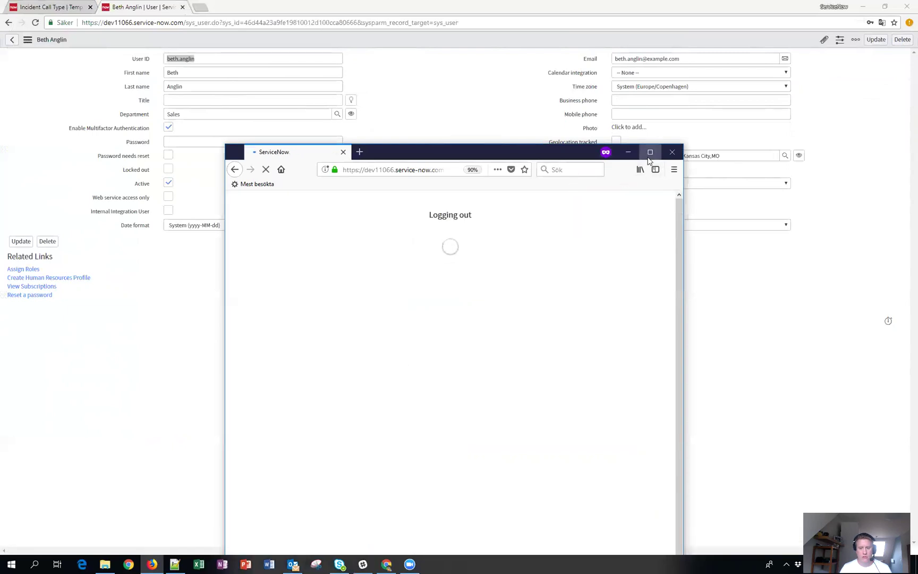
left_click(649, 152)
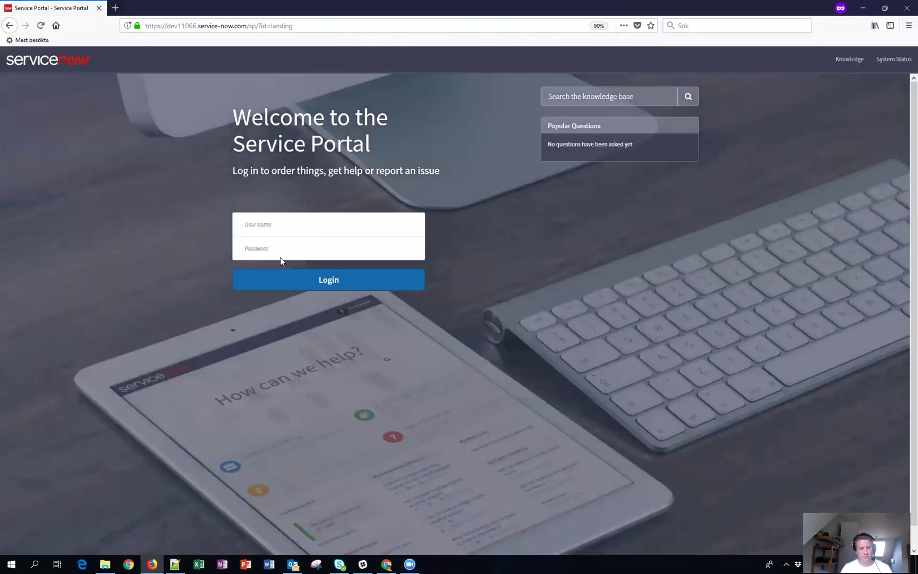
Log the test user back in with their user name and password.
left_click(285, 224)
type("beth")
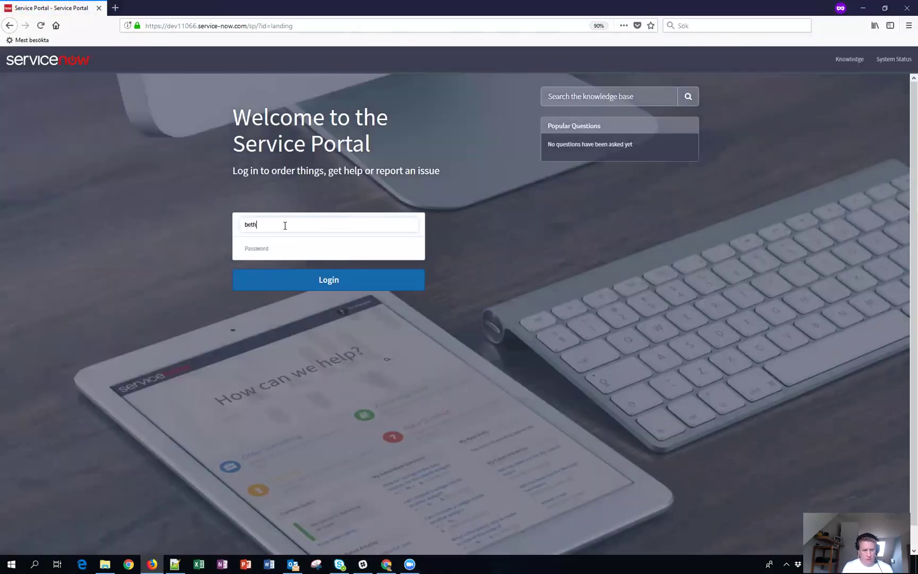
type(".anglin")
key("Tab")
type("****")
key("Return")
right_click(285, 225)
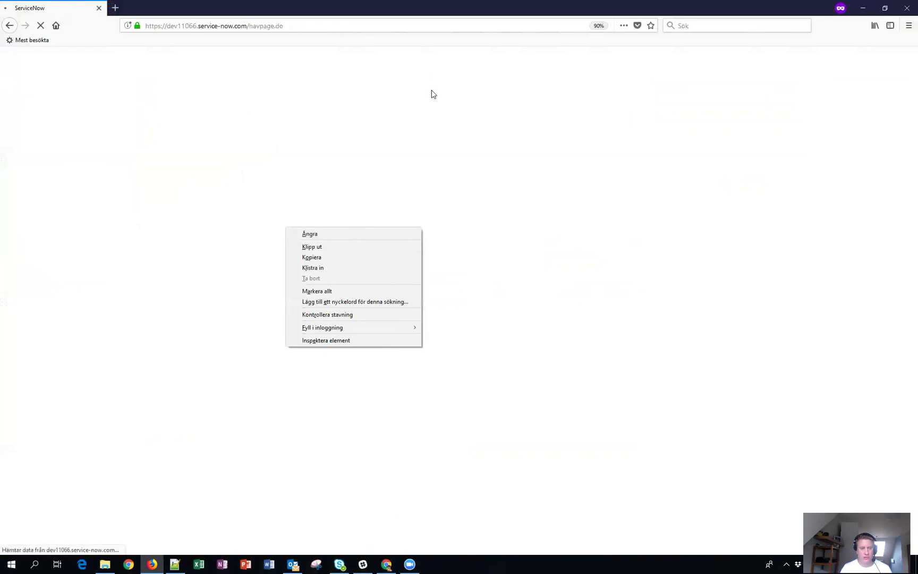
left_click(325, 4)
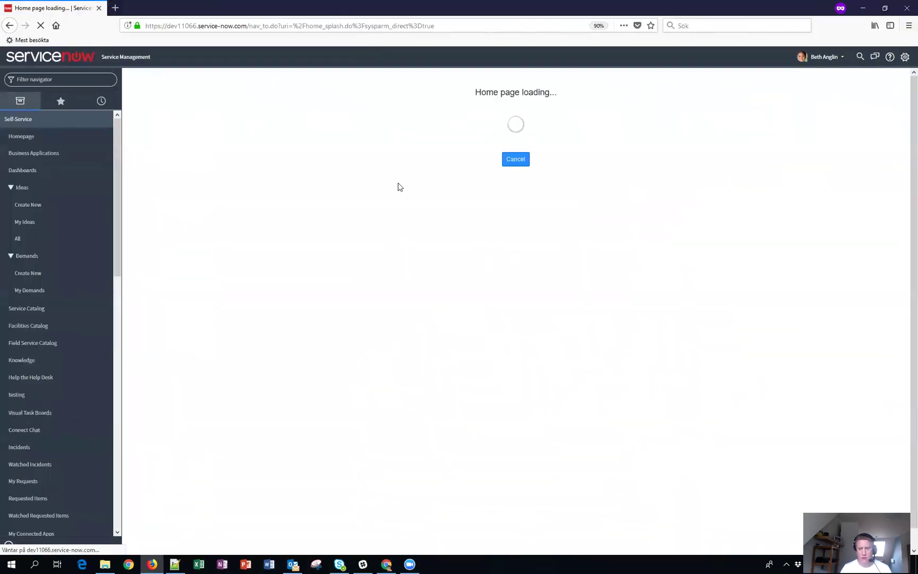
Reopen the 'Incident test 1' record INC0010106 from the navigator's History list.
left_click(100, 99)
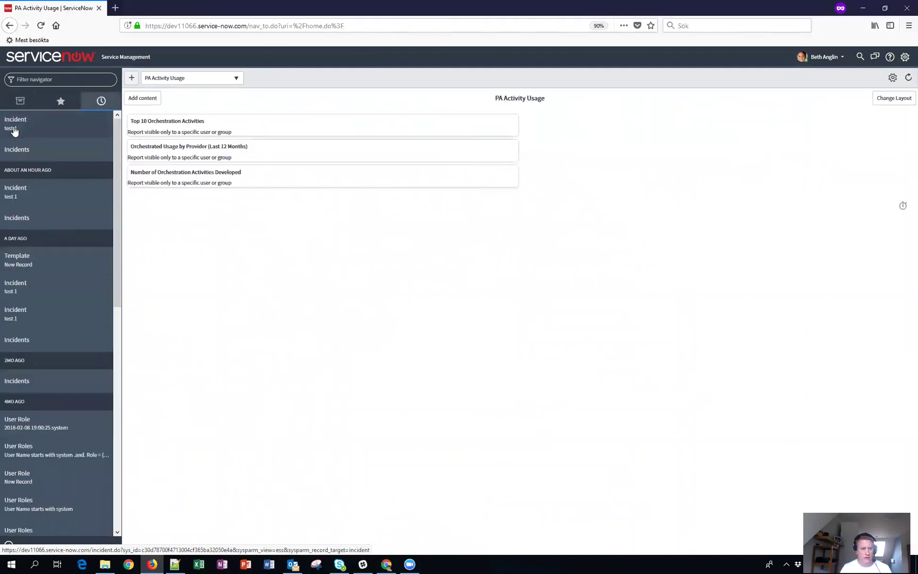
left_click(15, 128)
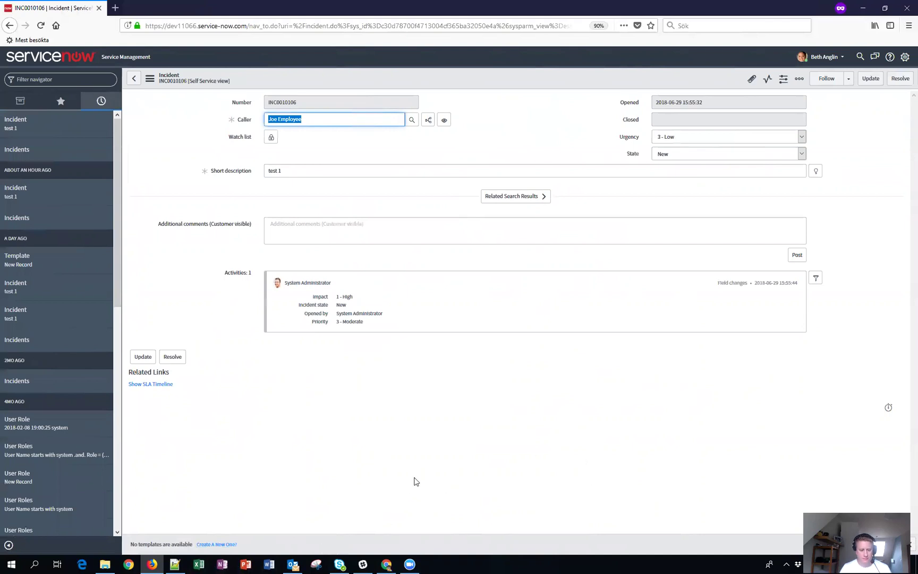
left_click(412, 563)
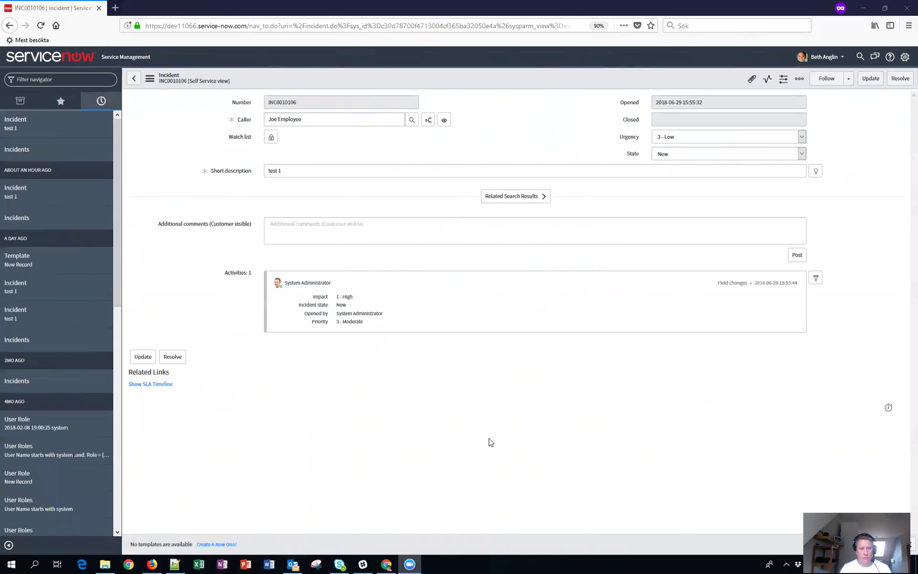